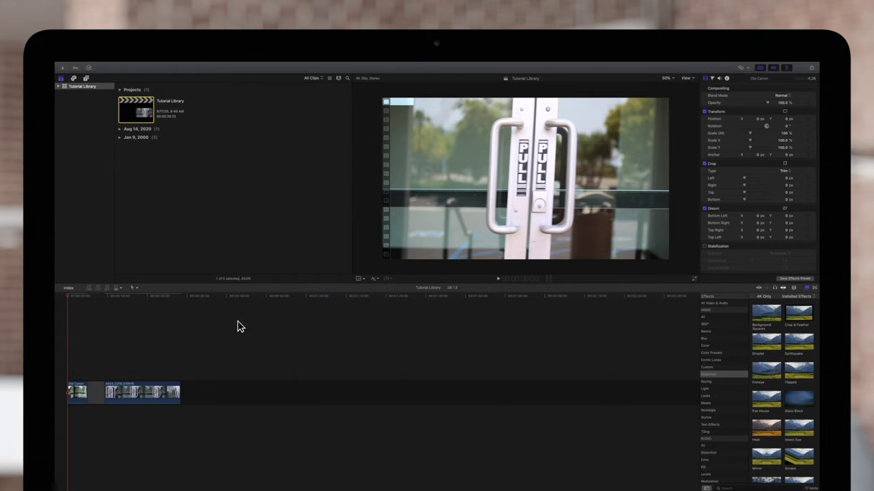
- Play the door clip, then stop playback and return to the start
key("space")
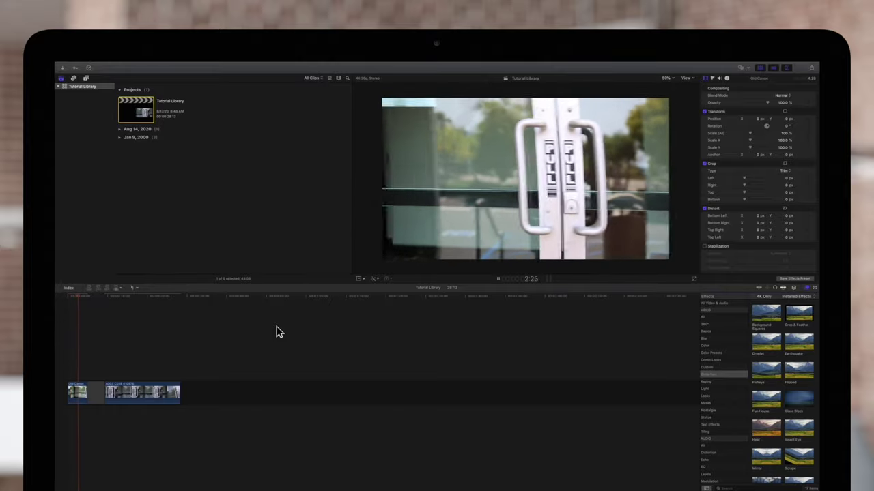
key("space")
key("Home")
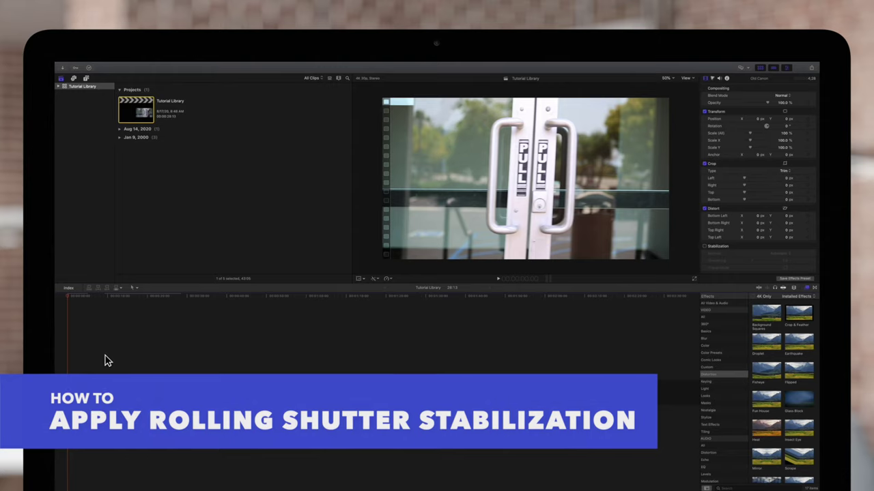
- Select the first door clip and scroll its Video inspector down to Rolling Shutter
left_click(76, 392)
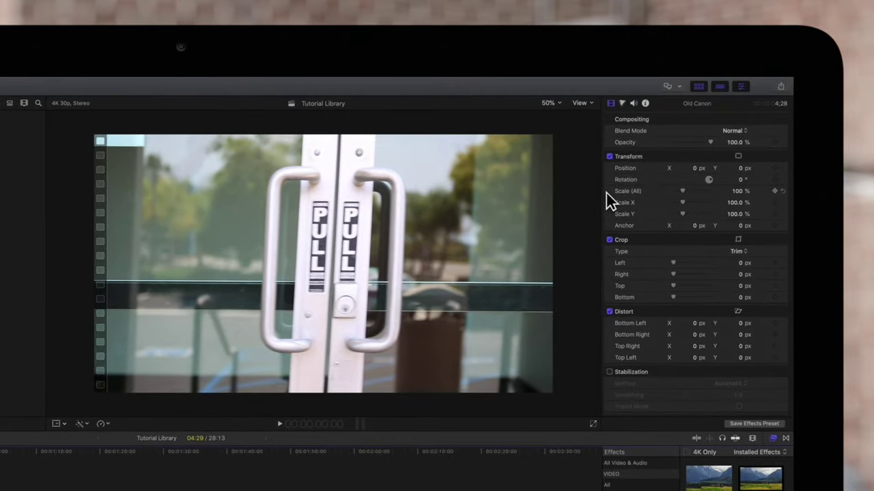
left_click(741, 89)
left_click(744, 92)
key("Tab")
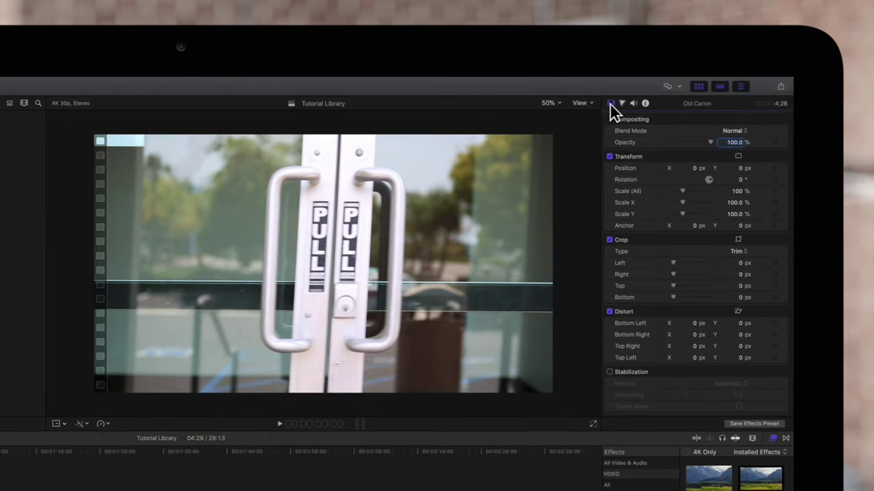
scroll(675, 216, "down", 5)
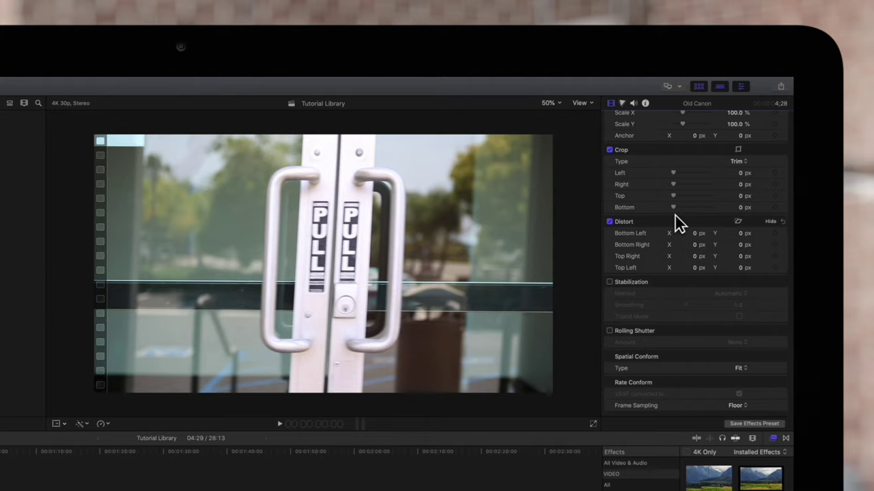
- Enable Rolling Shutter on the door clip with Amount Low, then uncheck it again
left_click(609, 331)
left_click(746, 344)
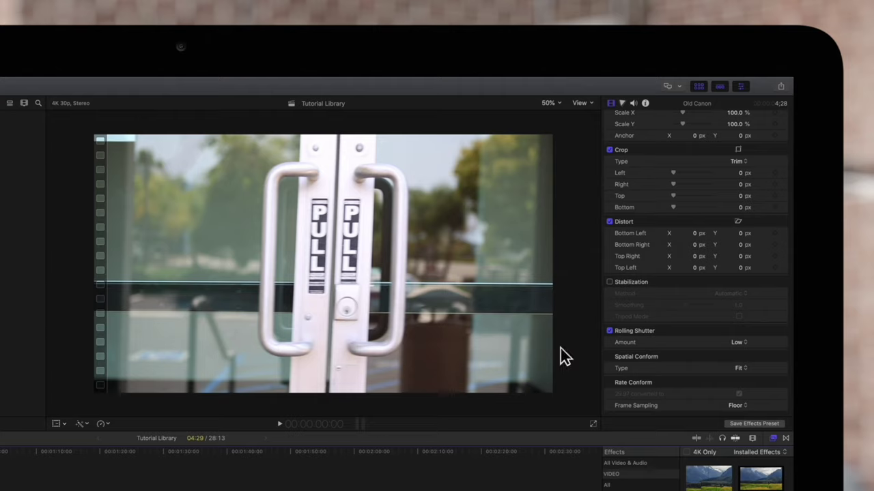
left_click(610, 331)
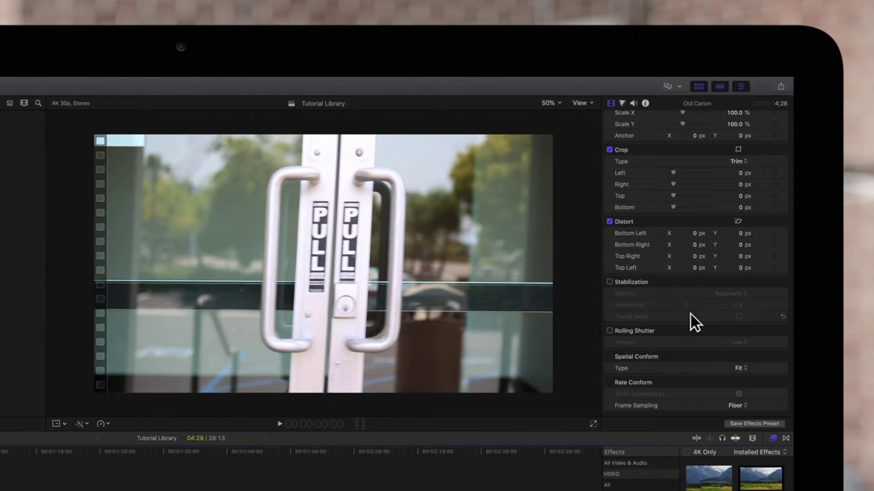
- Set Distort Bottom Left X to 86, Top Right X to -10.5, and Scale to 106%
scroll(689, 313, "up", 5)
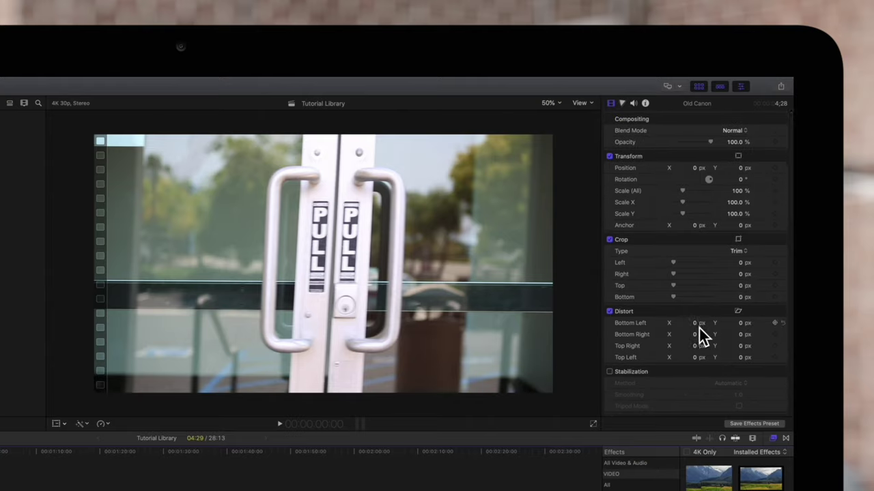
left_click_drag(698, 328, 733, 328)
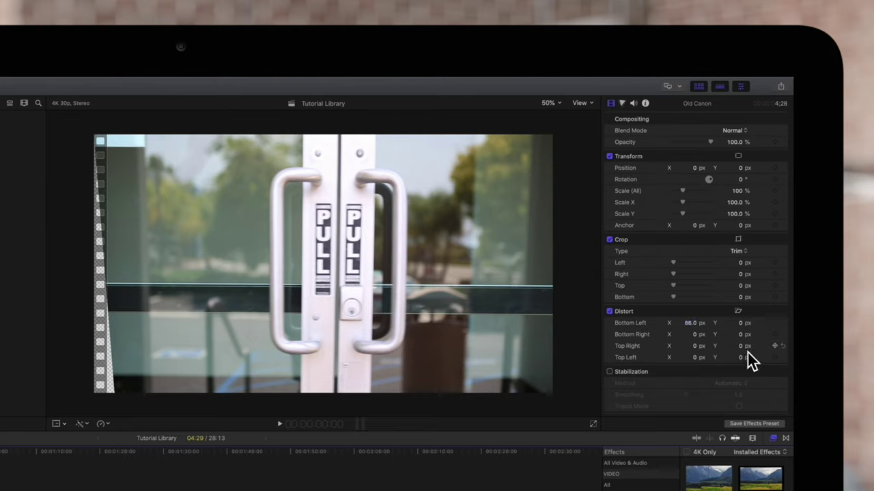
left_click_drag(694, 345, 689, 346)
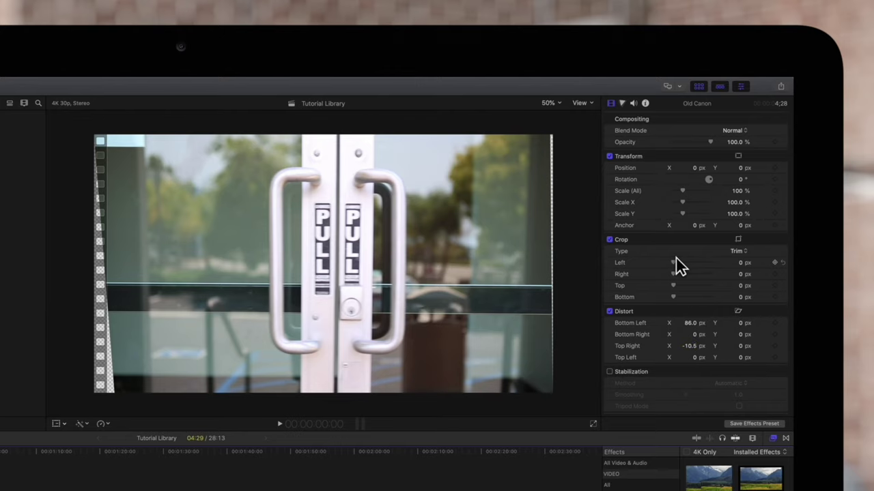
left_click_drag(685, 194, 682, 193)
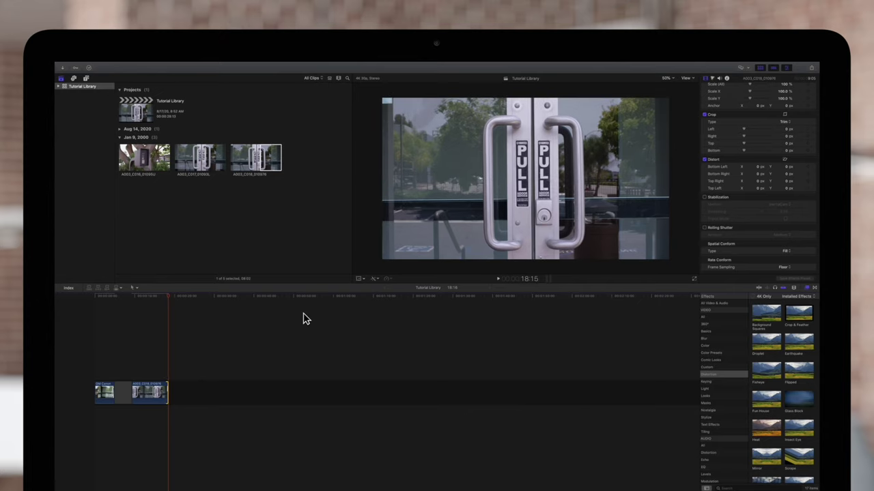
- Select the second door clip, check Stabilization, and bring up the Method options
left_click(159, 298)
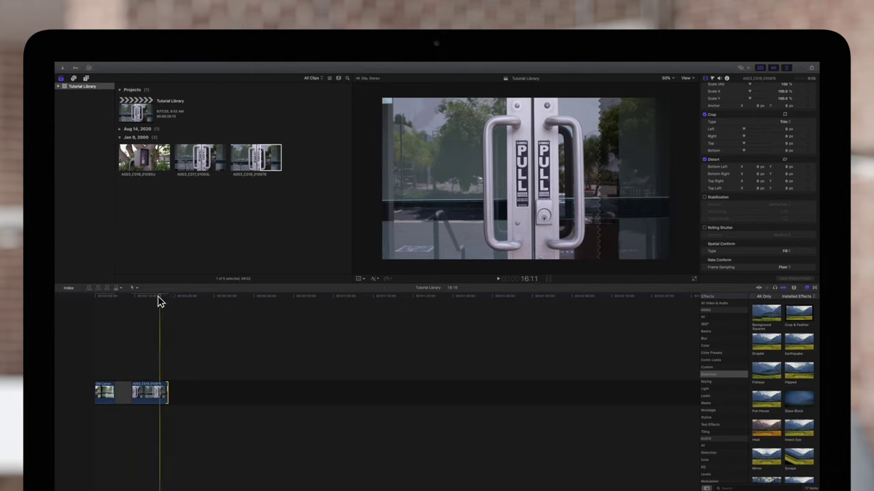
key("Up")
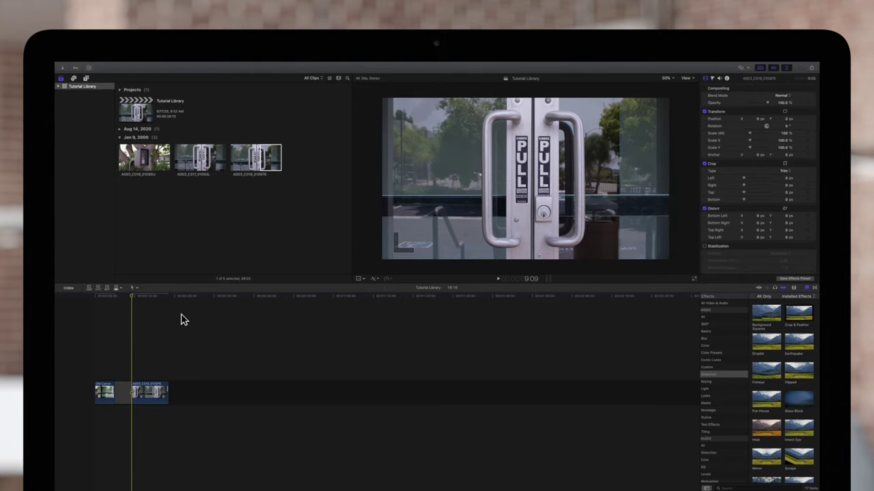
left_click(148, 393)
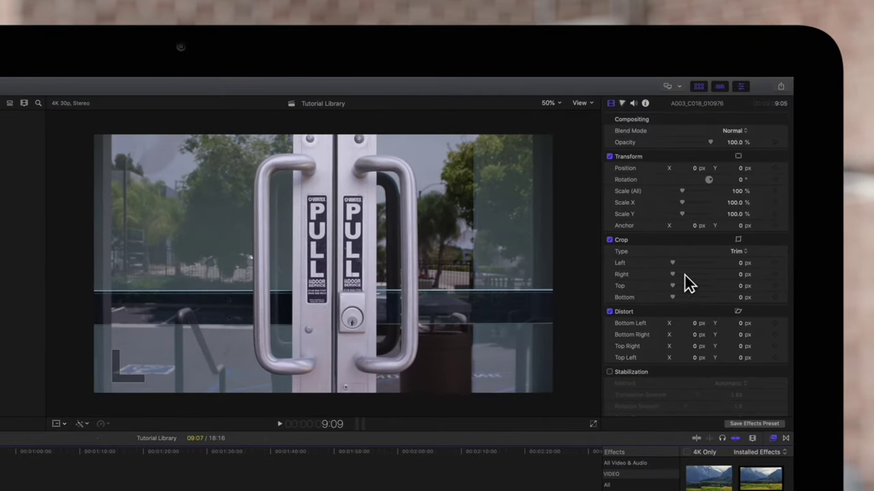
scroll(683, 212, "down", 3)
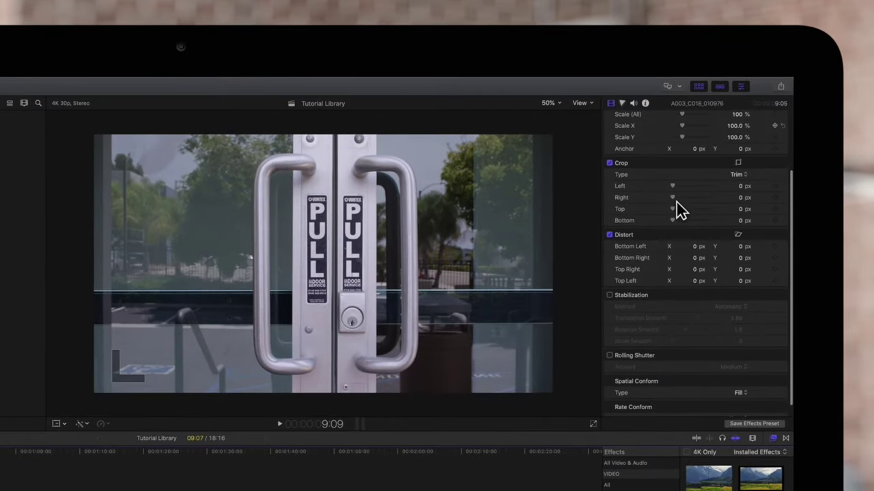
left_click(610, 290)
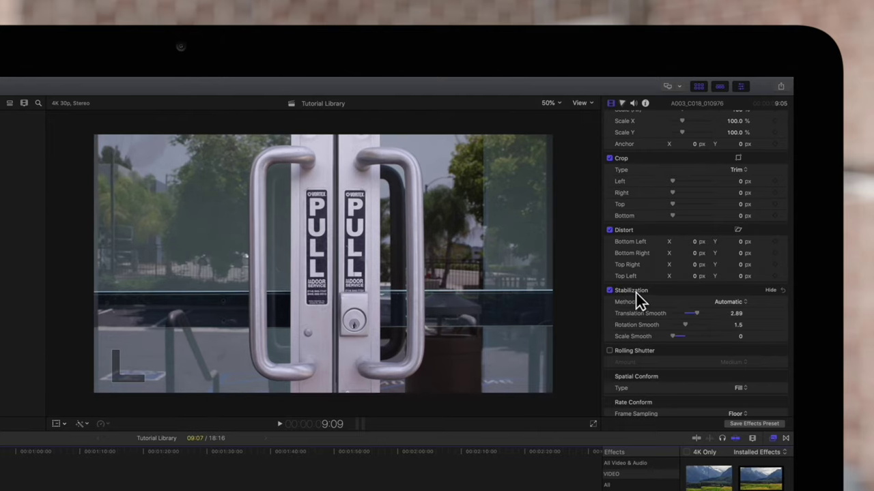
left_click(746, 302)
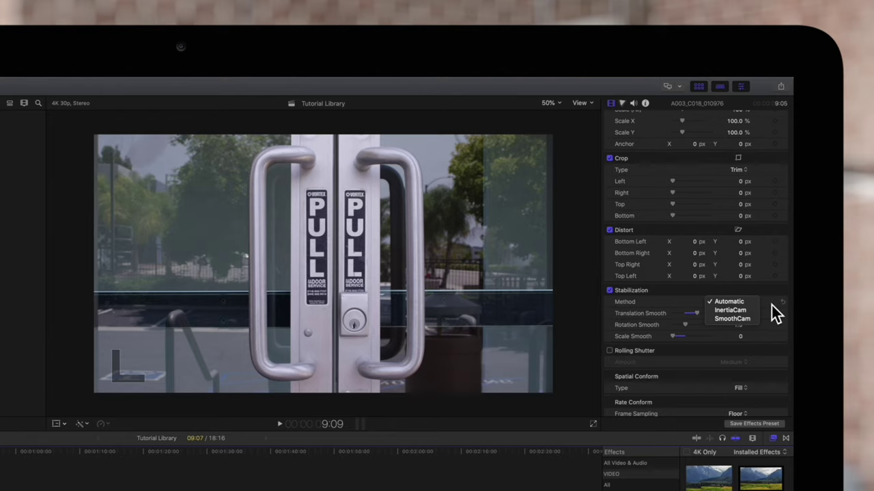
- Keep Automatic and set Translation 3.26, Rotation 3.29, Scale 1.63 smoothing
left_click(771, 305)
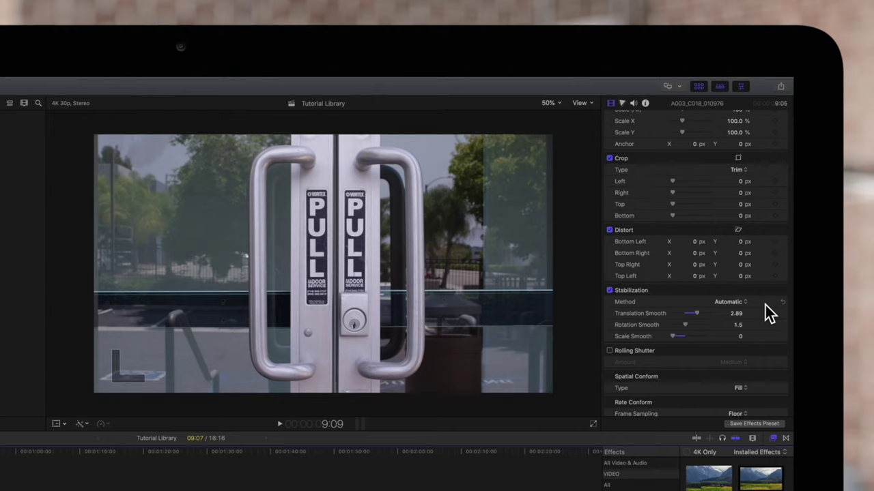
mouse_move(703, 316)
left_mouse_down()
mouse_move(692, 315)
mouse_move(718, 316)
mouse_move(700, 316)
left_mouse_up()
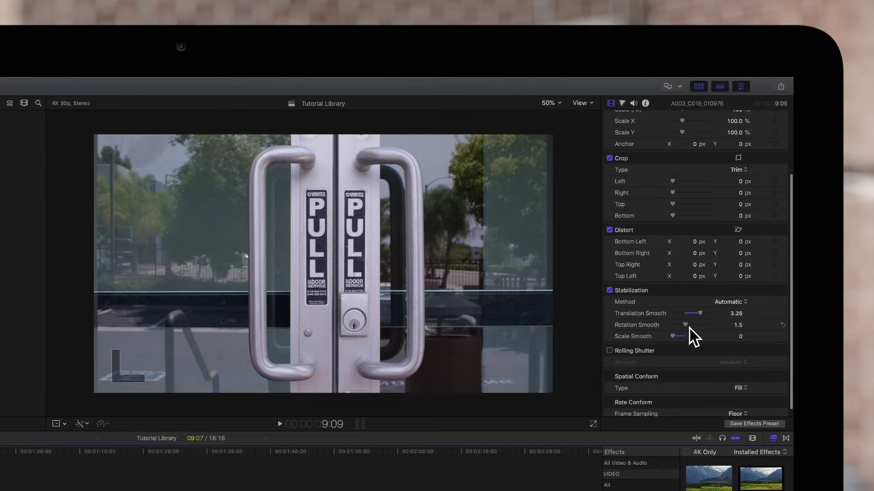
mouse_move(689, 328)
left_mouse_down()
mouse_move(710, 336)
mouse_move(676, 332)
mouse_move(705, 329)
mouse_move(690, 339)
left_mouse_up()
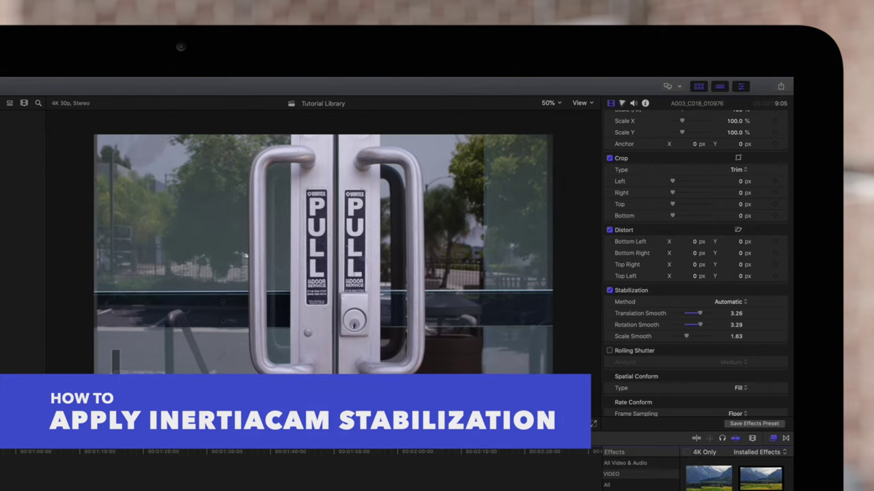
- Switch the door clip's stabilization to InertiaCam, preview it, and set Smoothing to 3.0
left_click(735, 303)
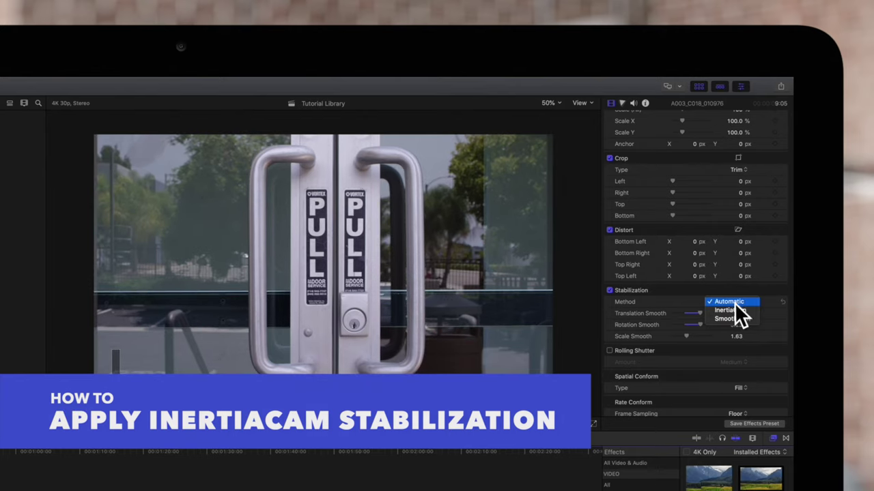
left_click(743, 311)
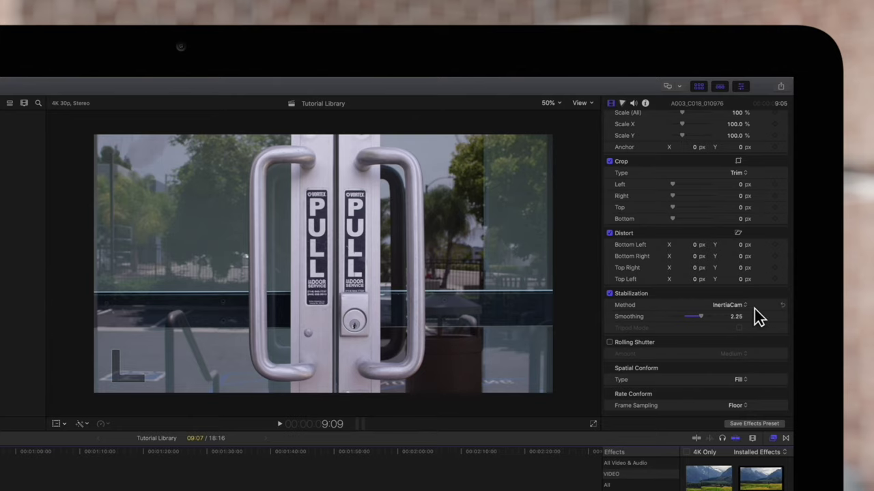
left_click_drag(701, 317, 682, 318)
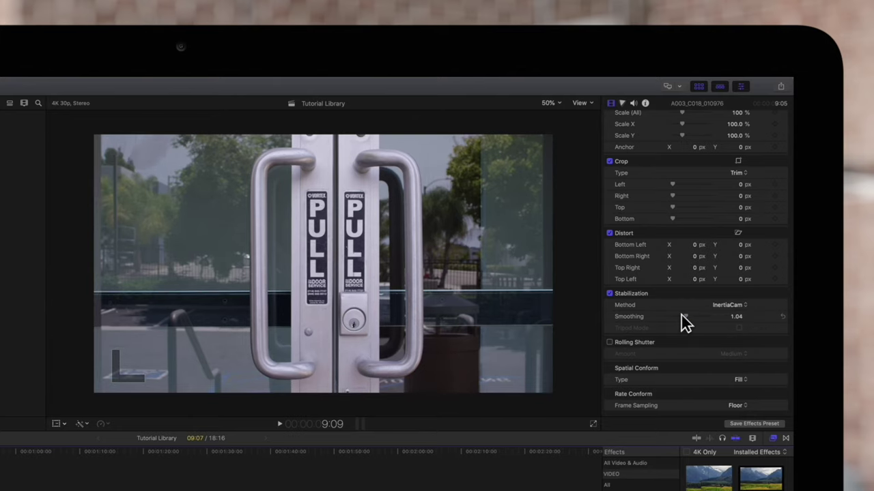
key("space")
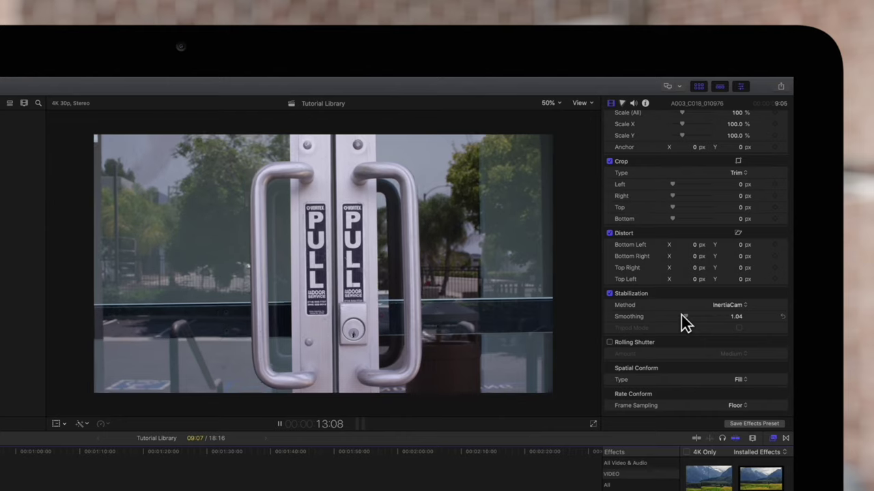
key("space")
left_click_drag(684, 316, 721, 321)
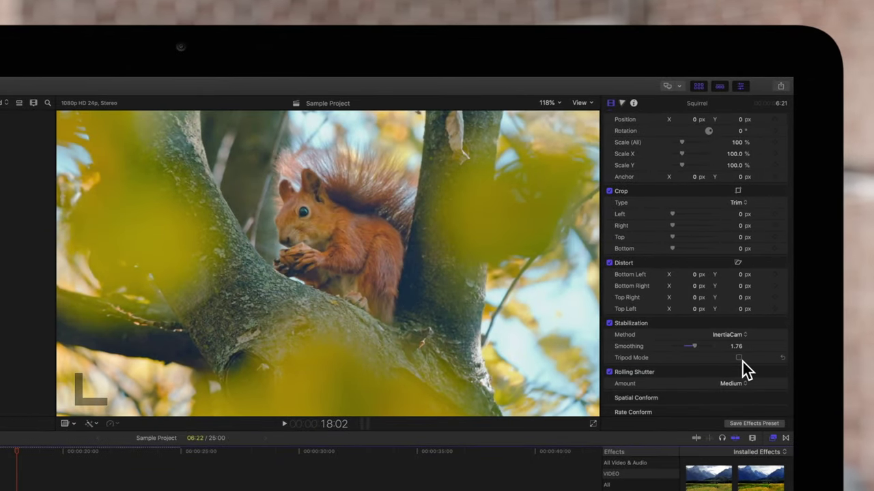
- Check Tripod Mode in the squirrel clip's Stabilization settings
left_click(739, 357)
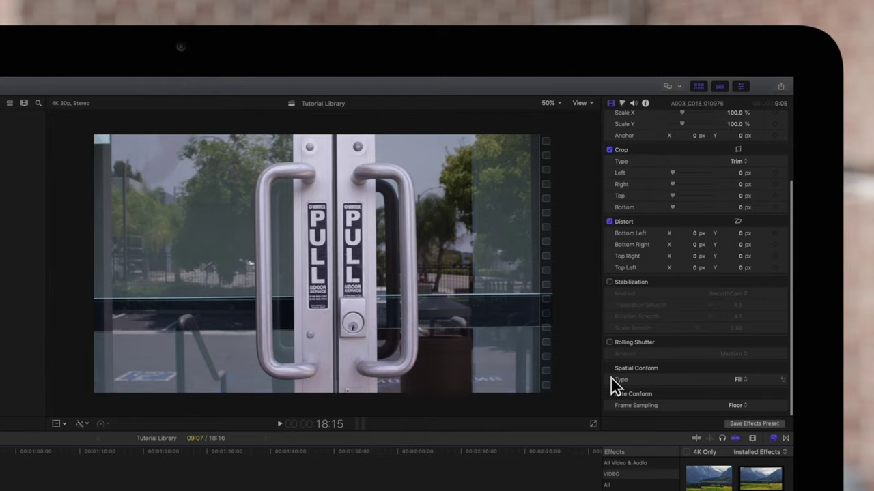
left_click(744, 379)
left_click(746, 375)
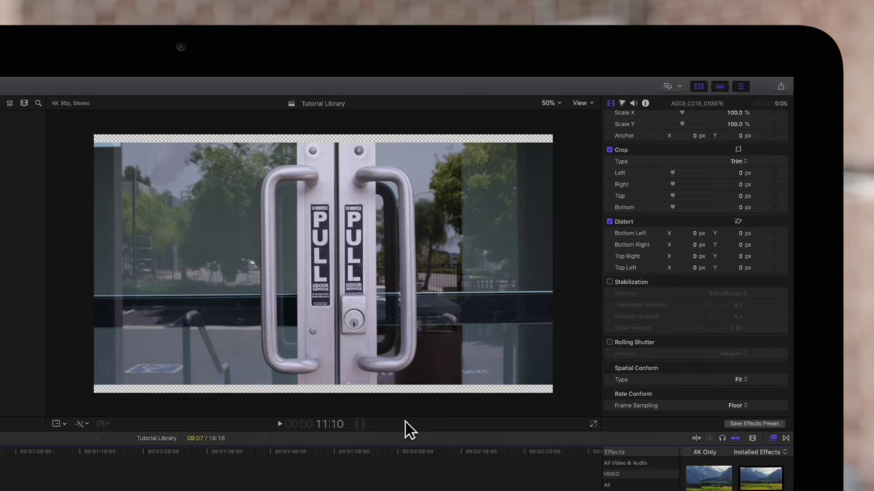
left_click(744, 380)
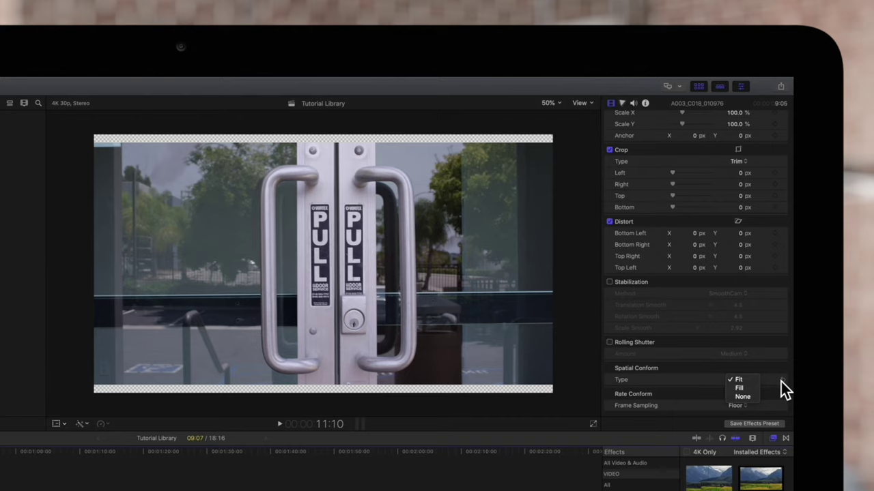
left_click(736, 388)
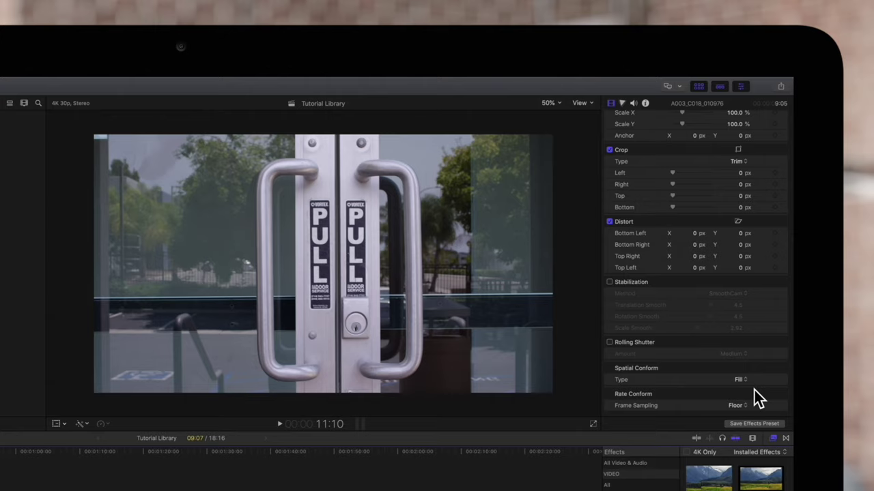
left_click(748, 383)
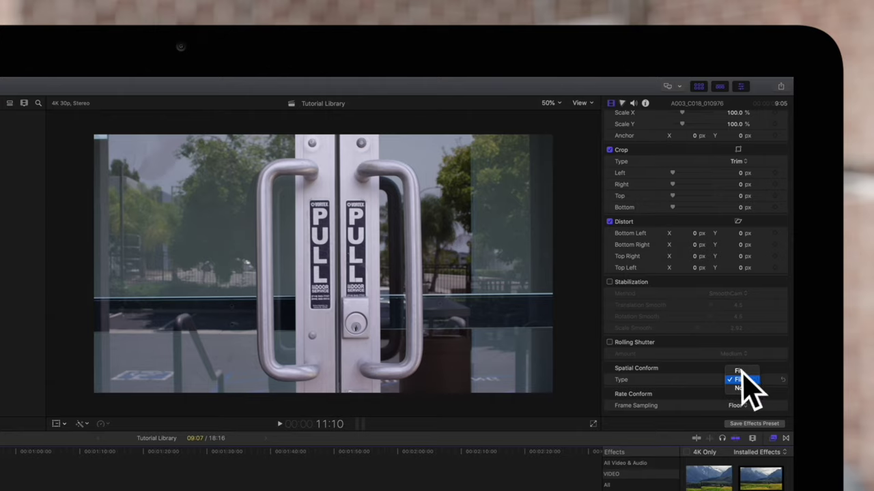
left_click(748, 389)
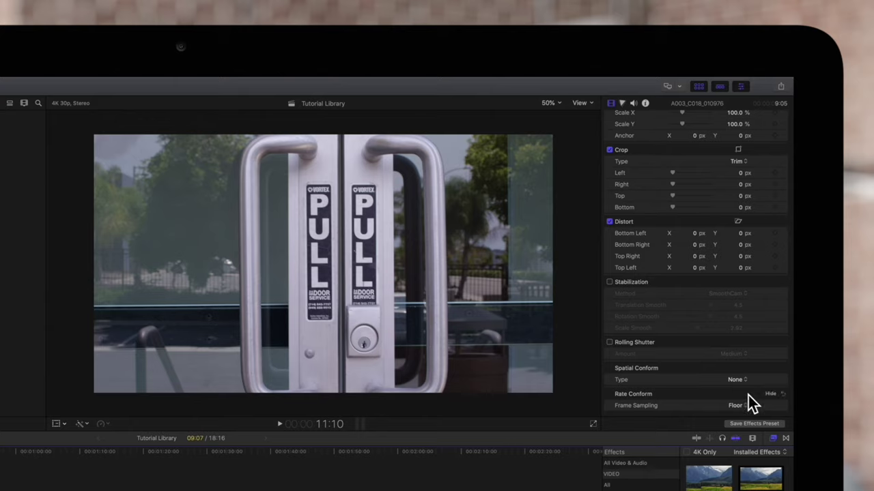
left_click(741, 380)
left_click(740, 363)
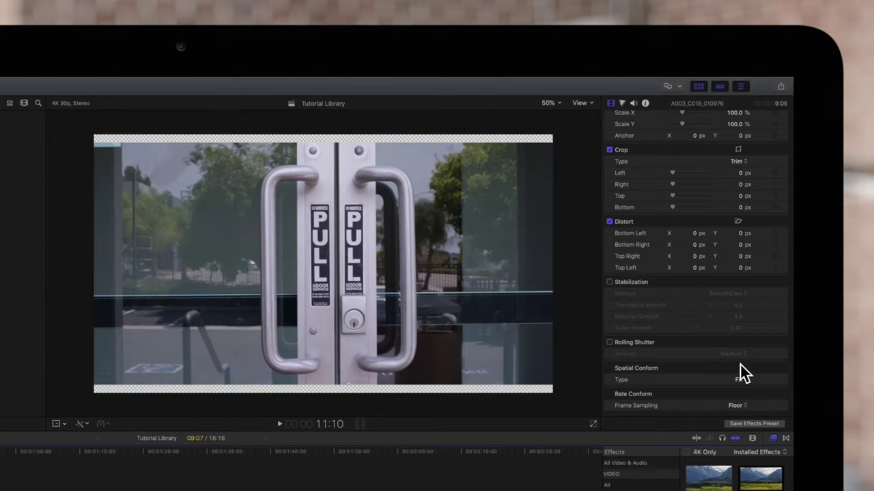
left_click(740, 379)
left_click(741, 389)
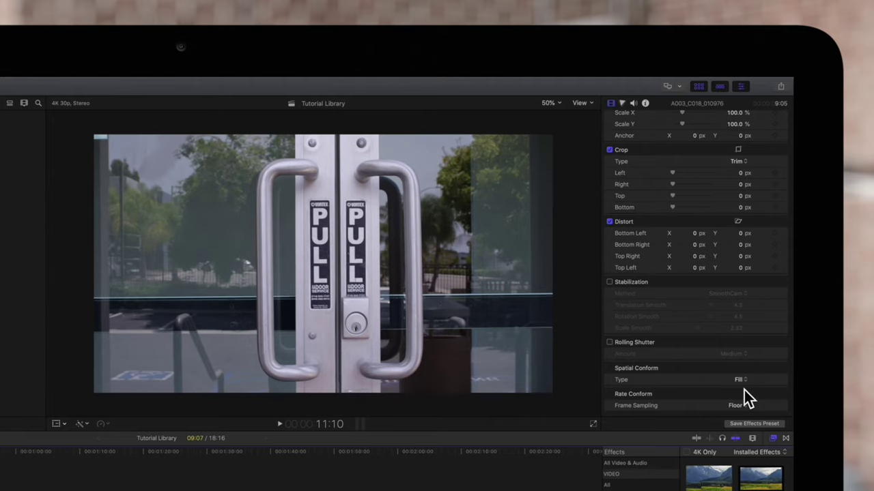